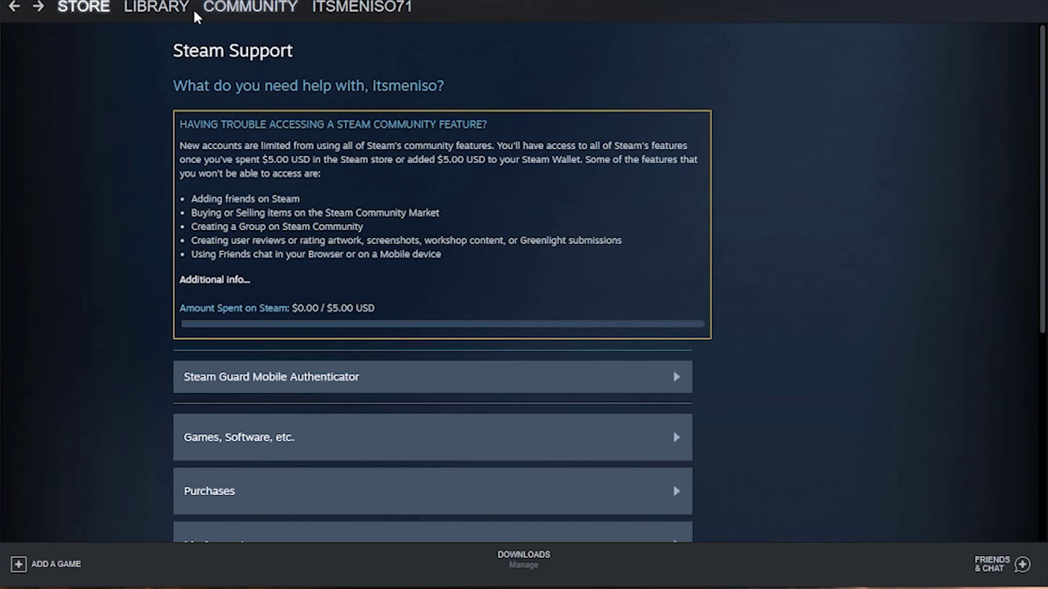
Step: Show the Help menu's links on the Steam Support page
click(156, 2)
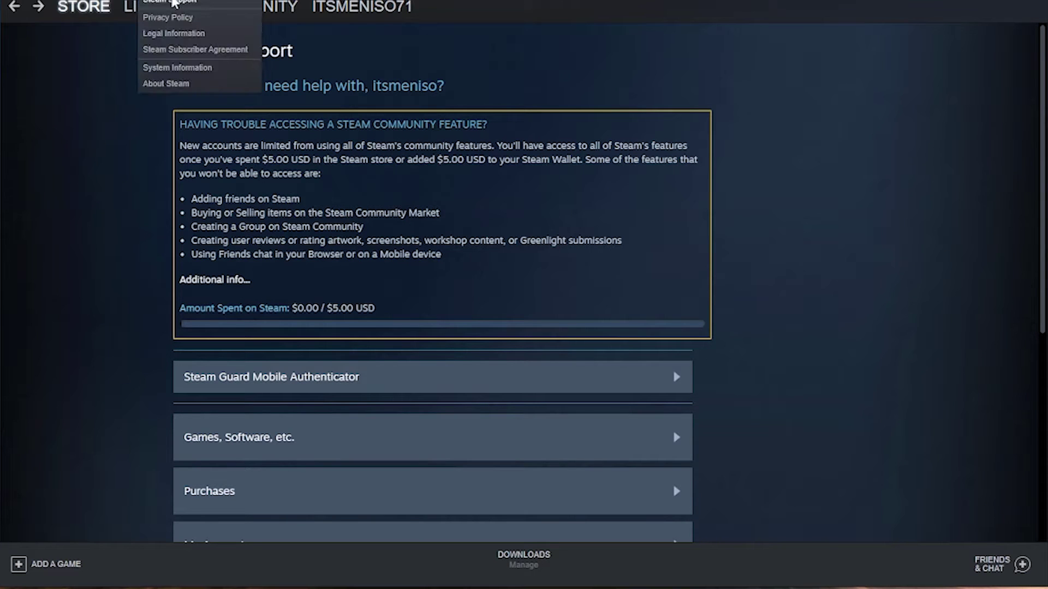
Step: Dismiss the Help menu, choose Purchases support, and pick 'View complete purchasing history'
click(174, 3)
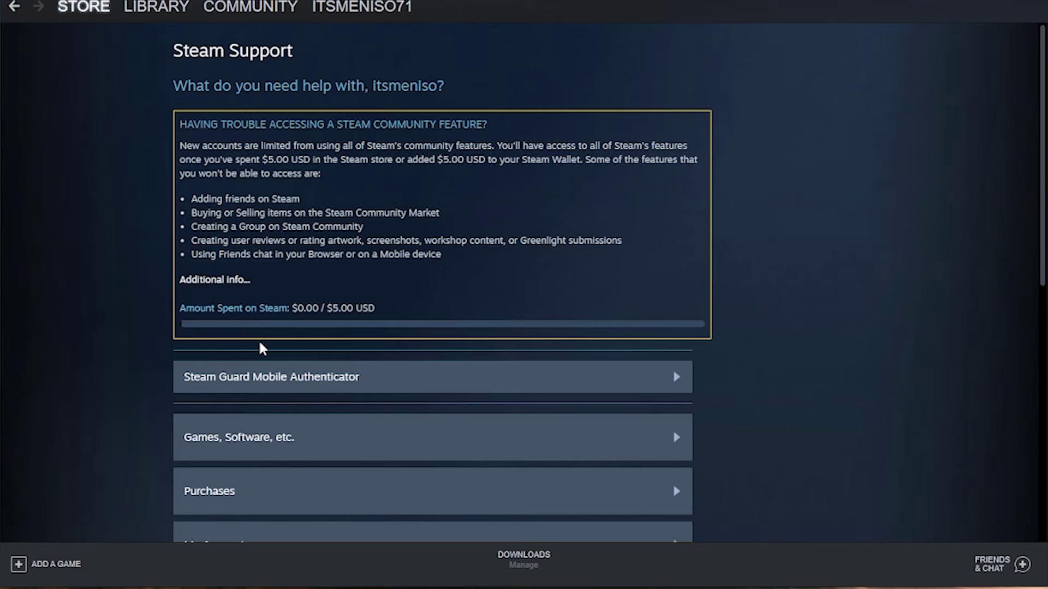
scroll(261, 349, down, 4)
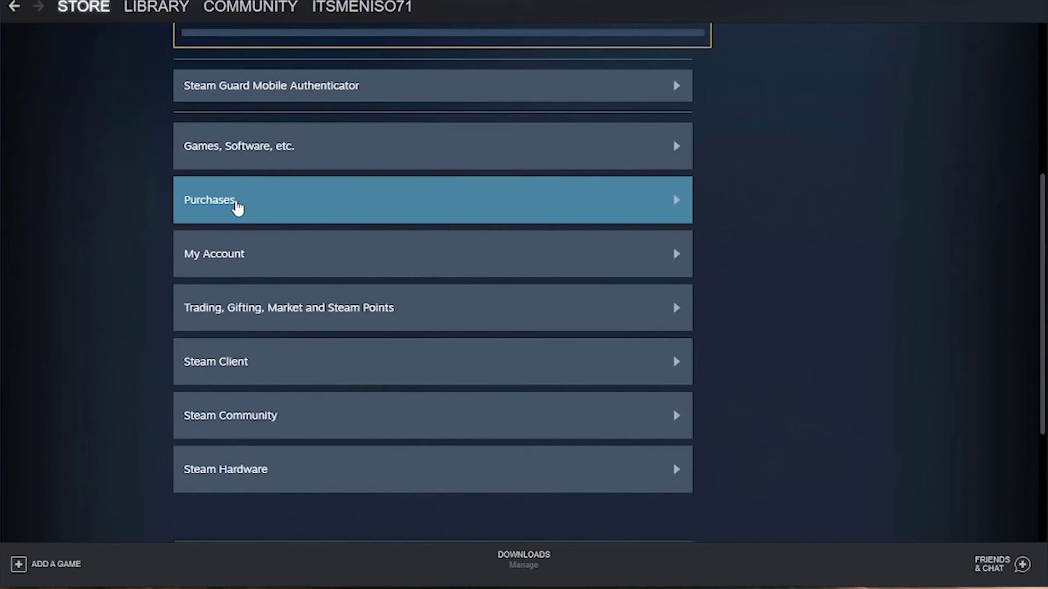
click(237, 205)
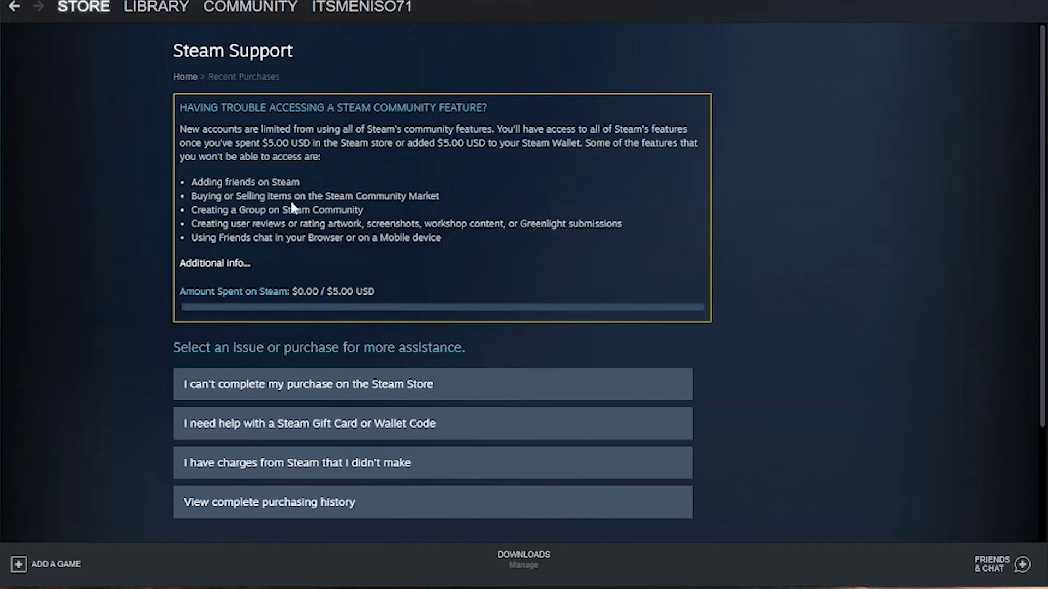
scroll(293, 327, down, 2)
scroll(303, 368, down, 2)
click(311, 370)
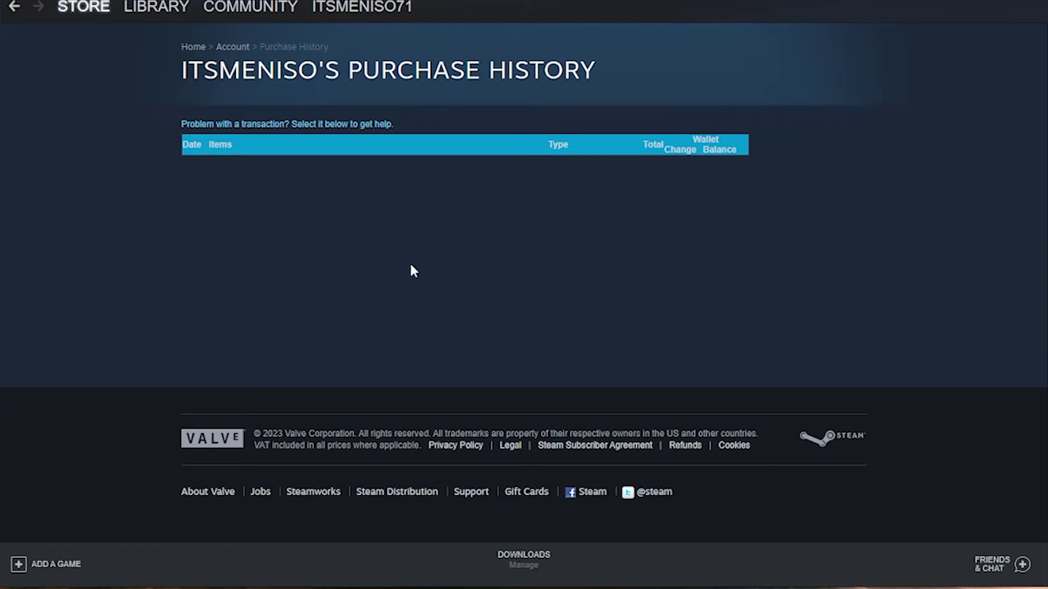
Step: Highlight the help text above the empty transaction table, then clear the highlight
drag(242, 124, 405, 138)
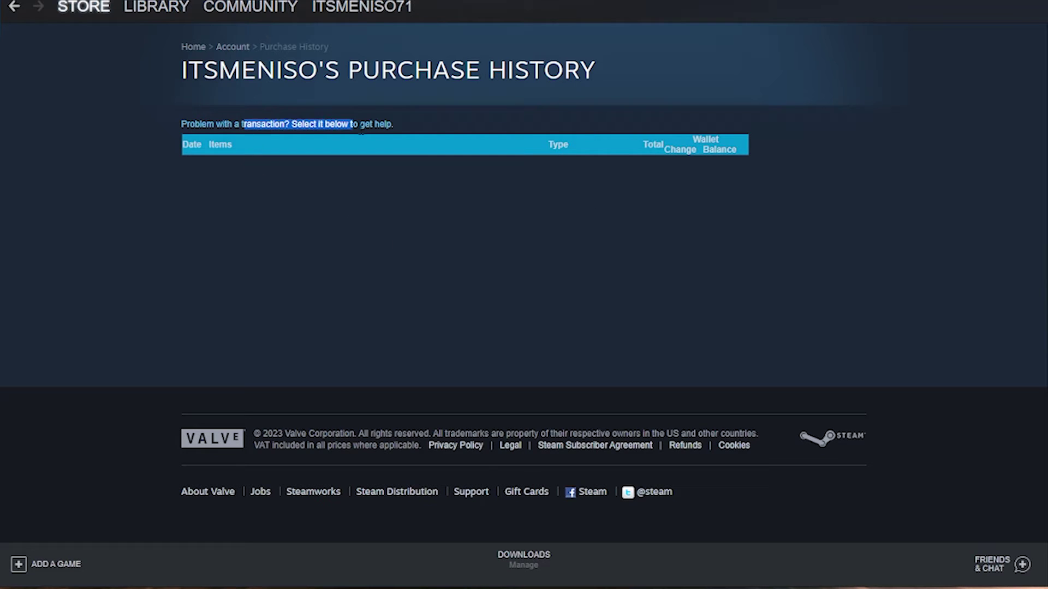
click(233, 151)
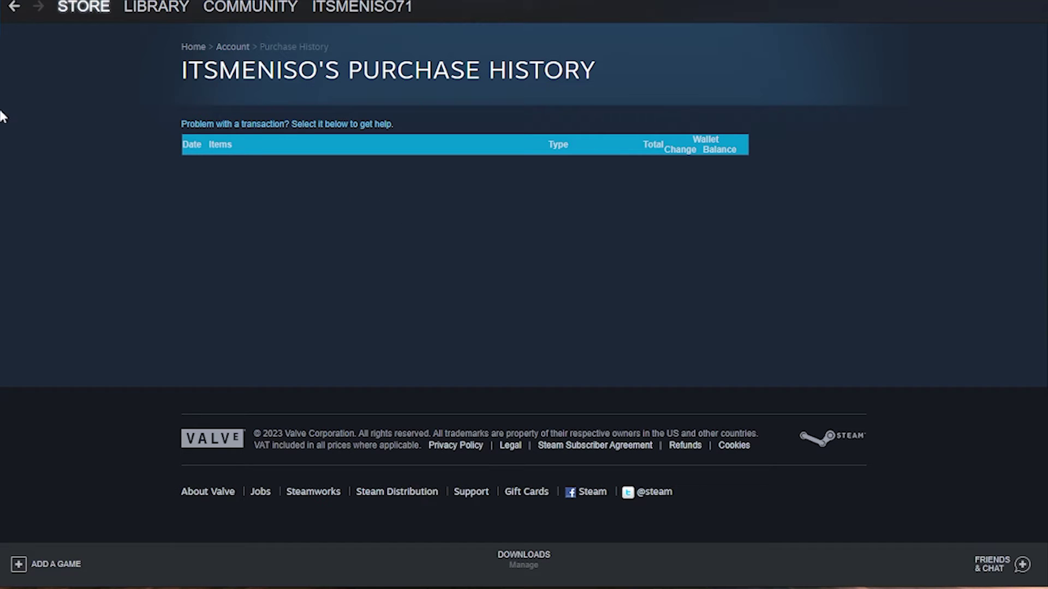
Step: Return twice to the support home and open the My Account topics
click(15, 9)
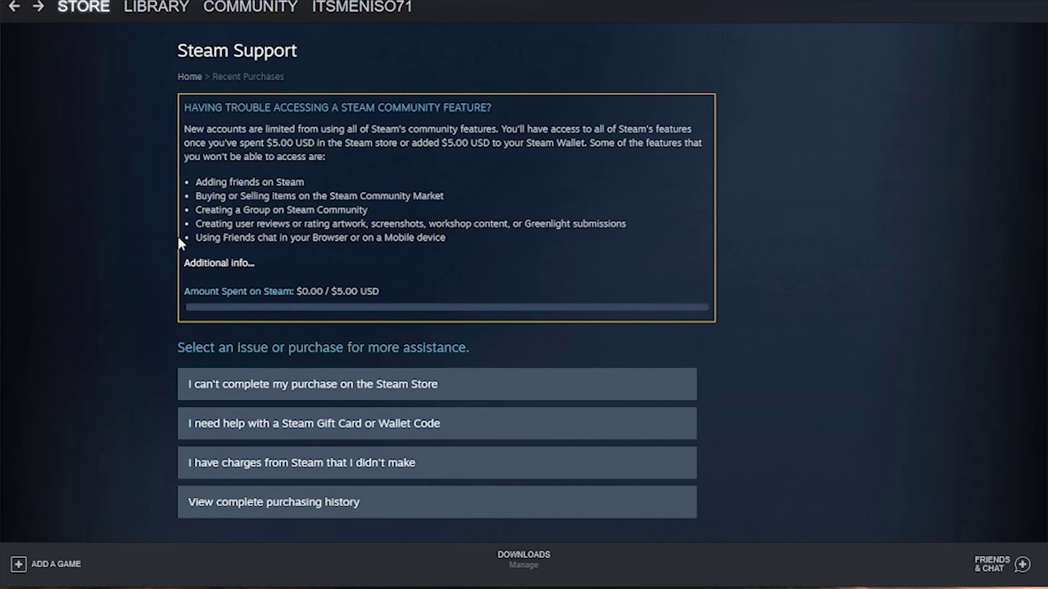
click(15, 8)
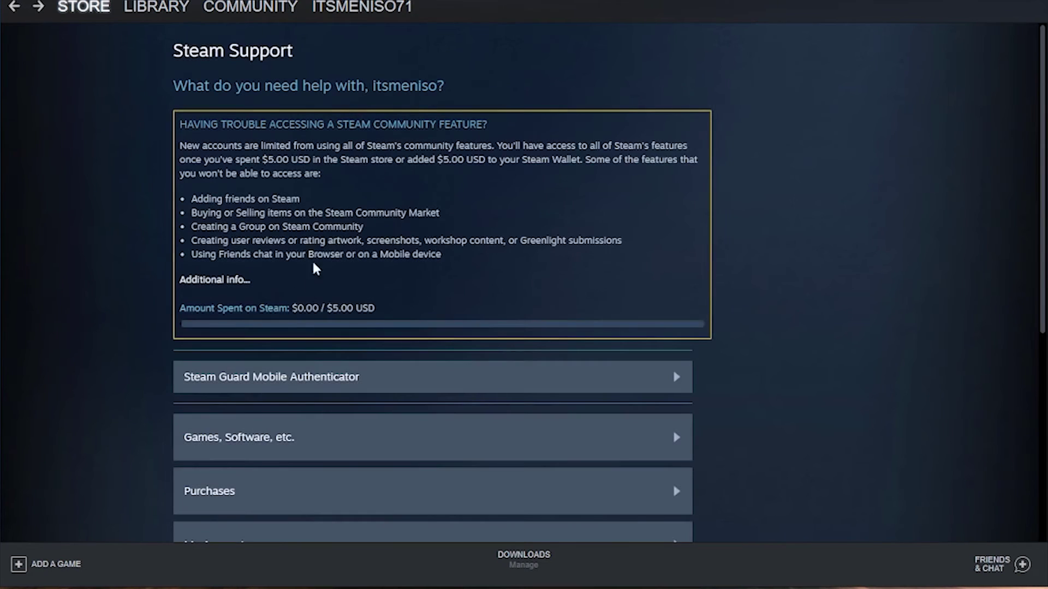
scroll(320, 364, down, 4)
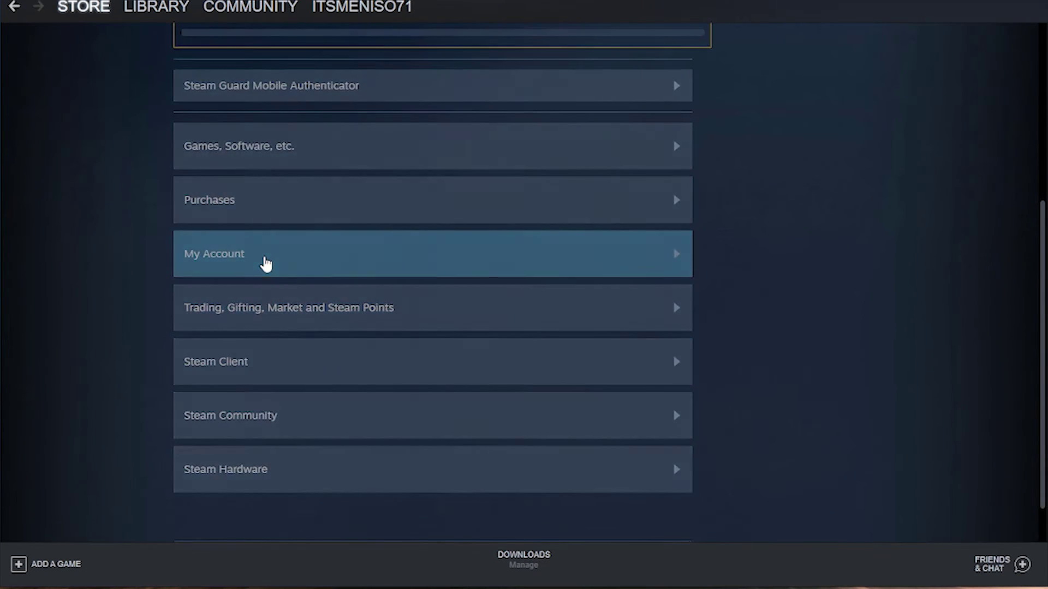
click(267, 253)
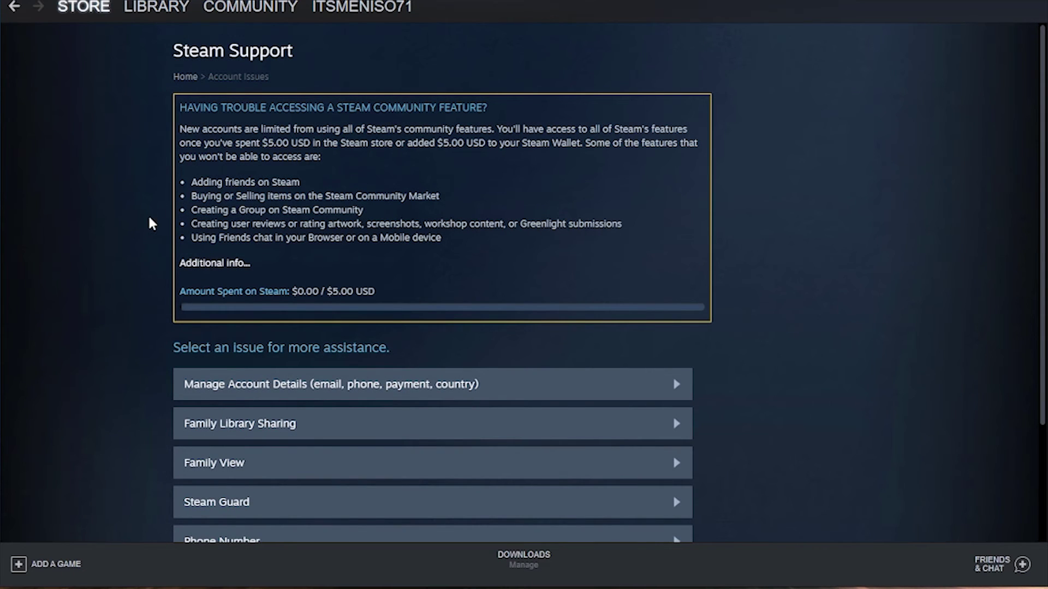
scroll(286, 316, down, 2)
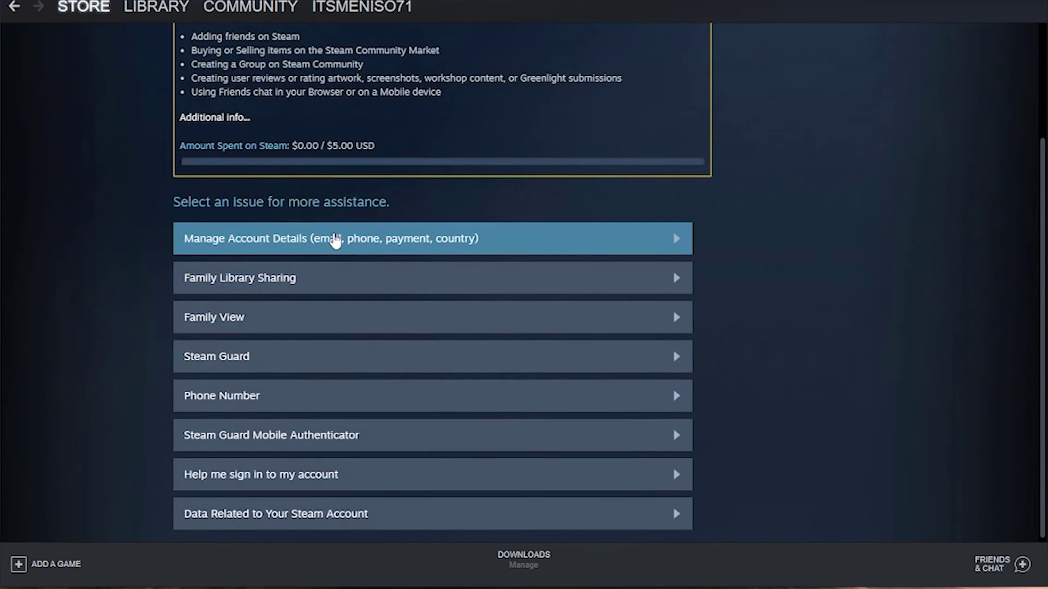
Step: Open Manage Account Details and view the store and language preferences
click(557, 235)
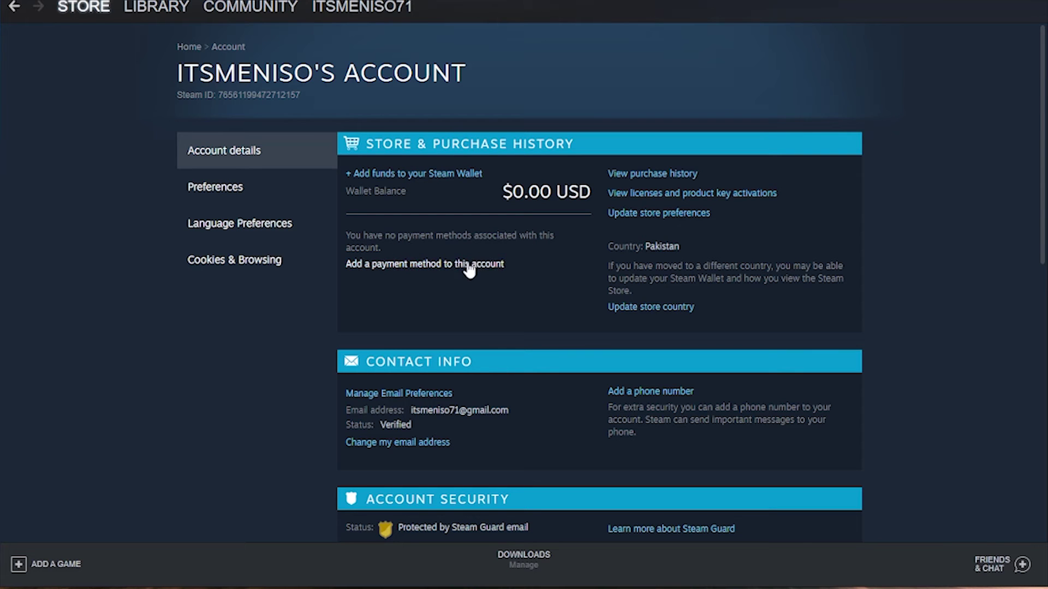
click(262, 187)
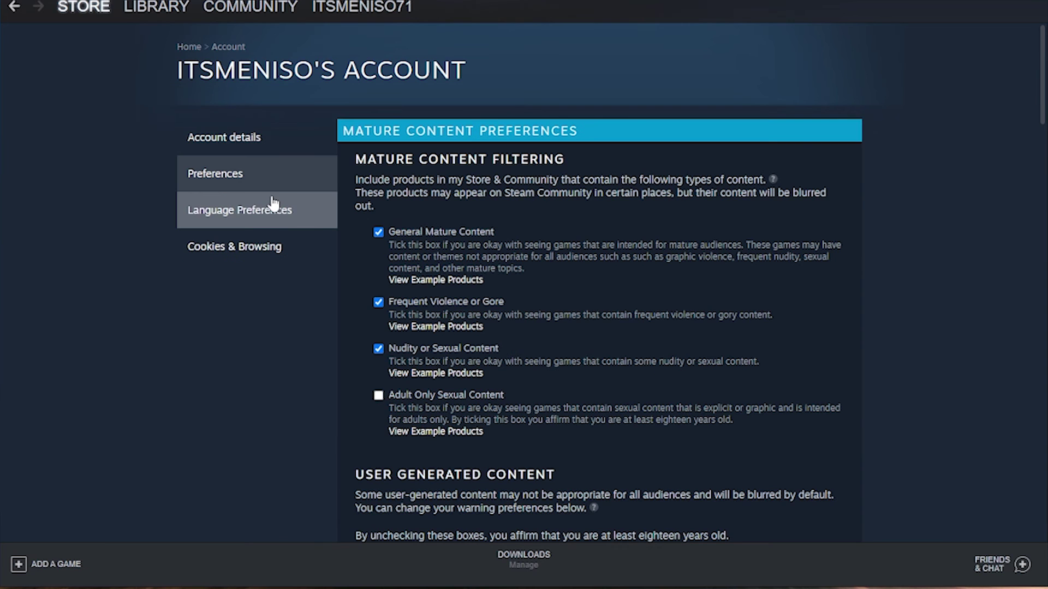
click(239, 211)
scroll(482, 311, down, 3)
scroll(482, 309, down, 1)
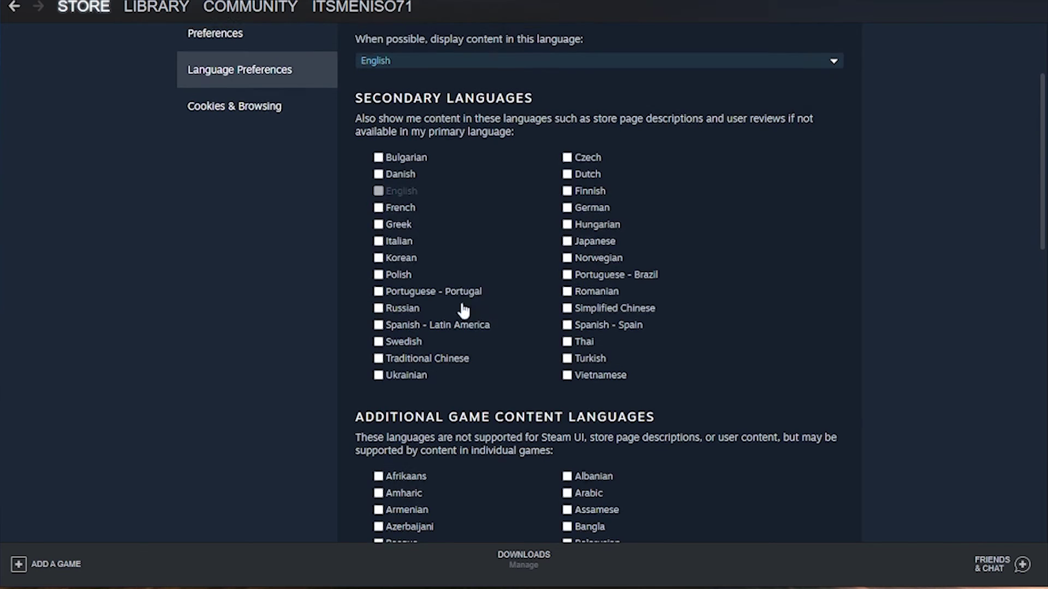
scroll(463, 310, up, 4)
click(216, 173)
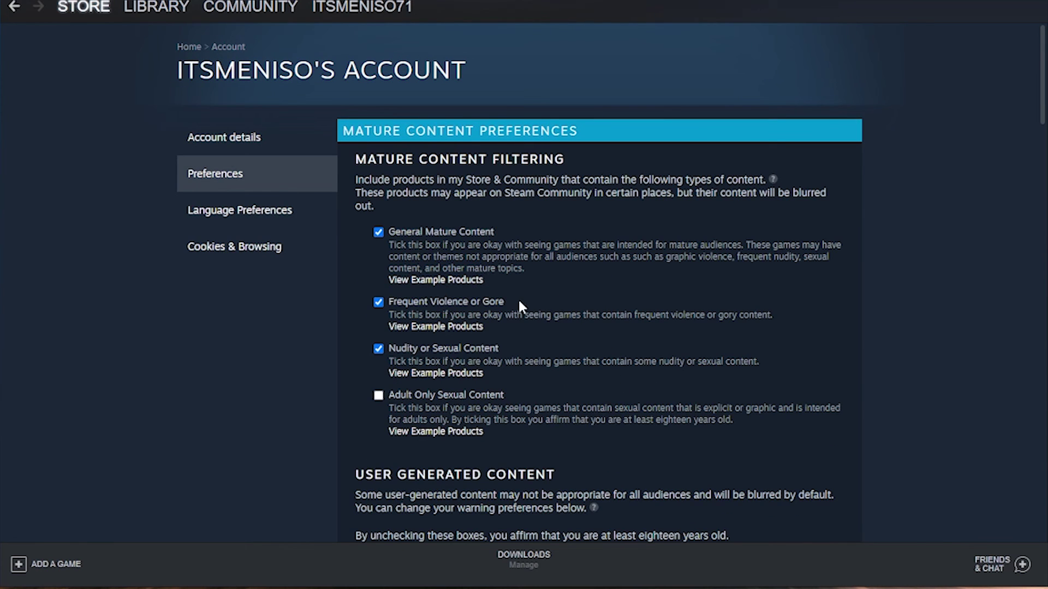
scroll(519, 304, down, 4)
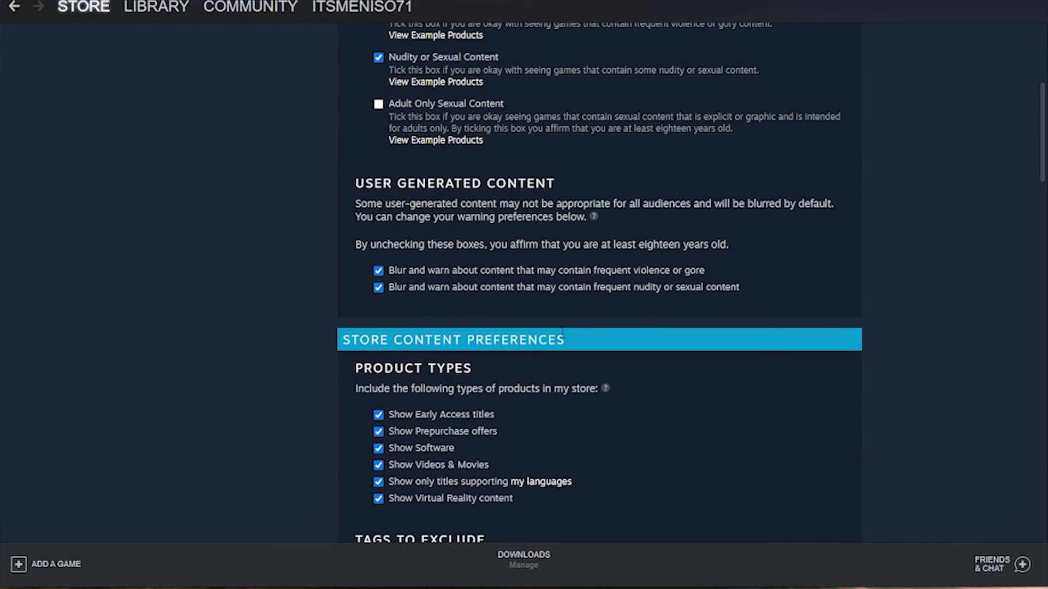
scroll(320, 308, down, 3)
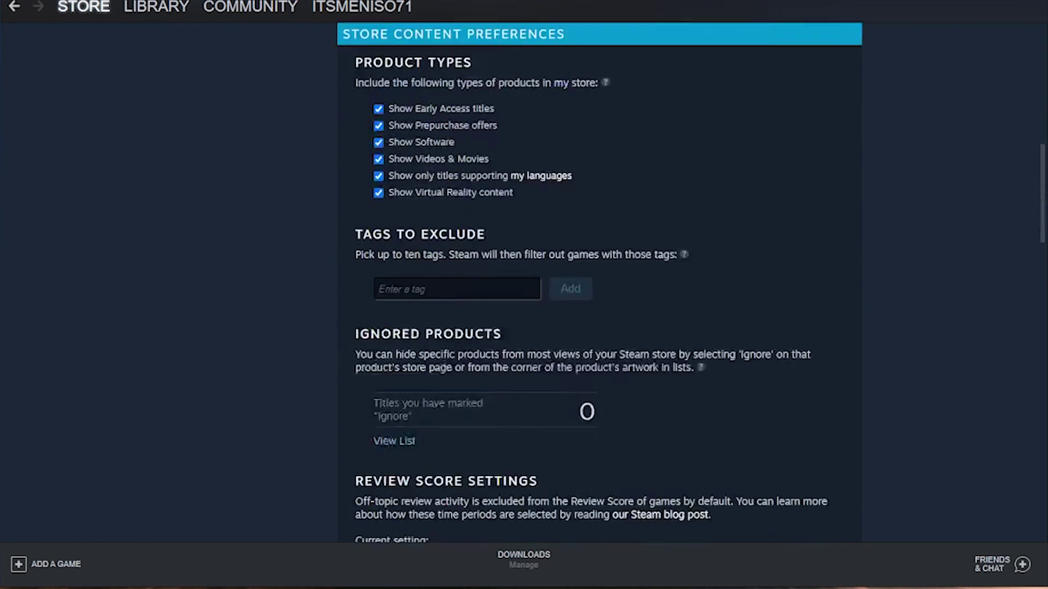
scroll(321, 309, down, 1)
scroll(583, 321, down, 4)
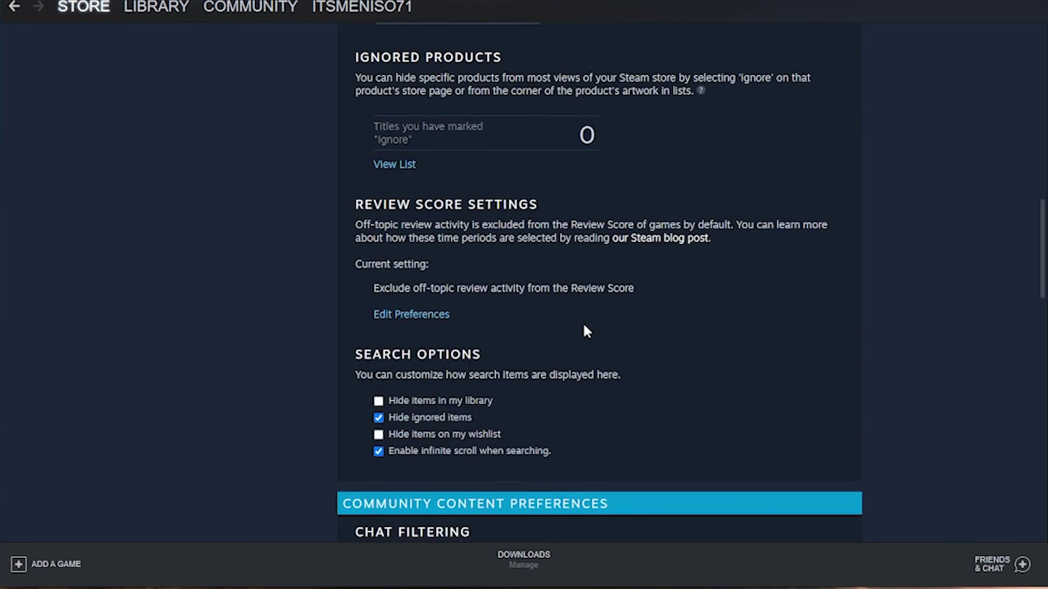
scroll(582, 322, up, 4)
scroll(579, 320, up, 5)
scroll(586, 292, up, 2)
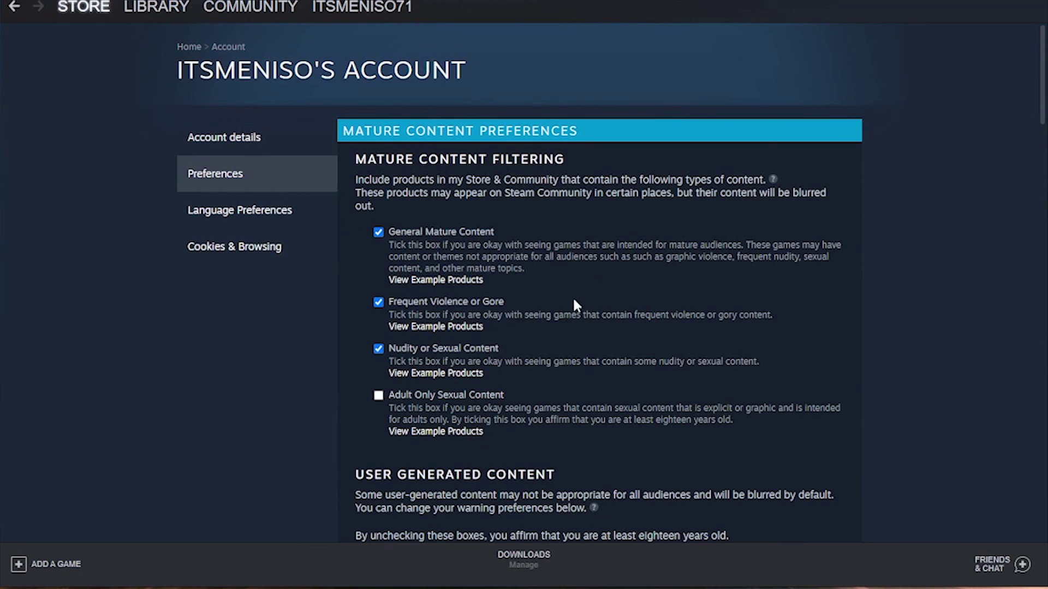